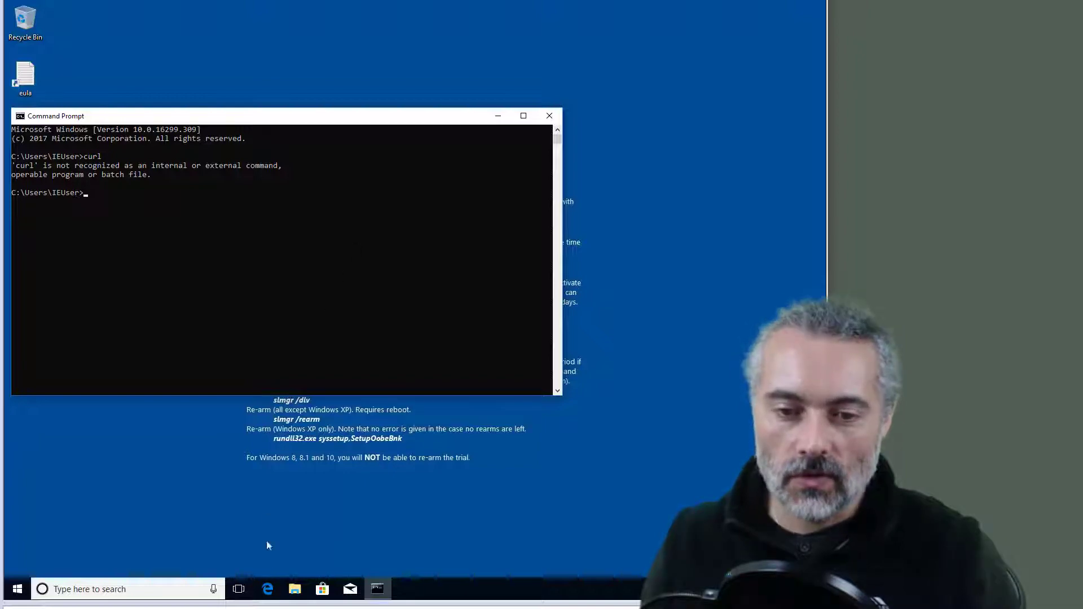
- Open the confusedbycode 'cURL for Windows' search result in a new Edge tab
{"action": "left_click", "coordinate": [268, 589]}
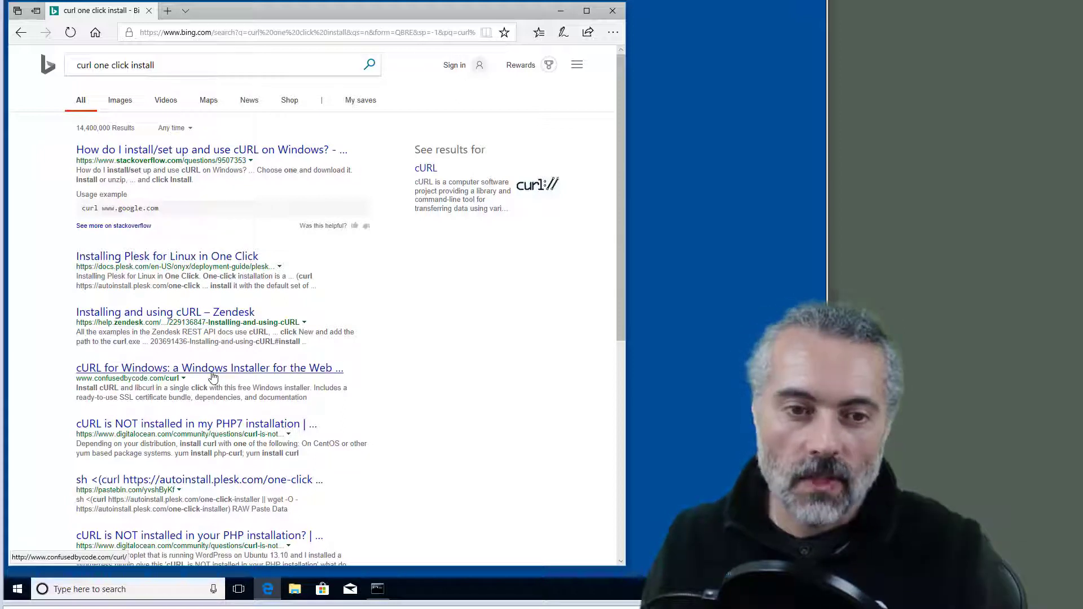
{"action": "middle_click", "coordinate": [212, 368]}
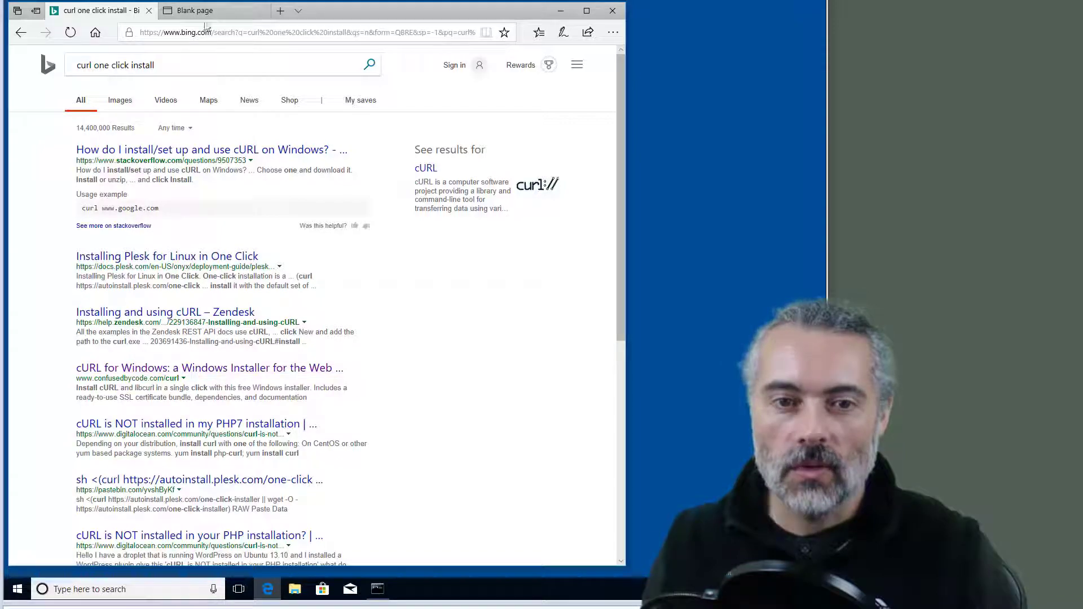
- Pass the 'I'm not a robot' captcha on the cURL for Windows page
{"action": "left_click", "coordinate": [204, 11]}
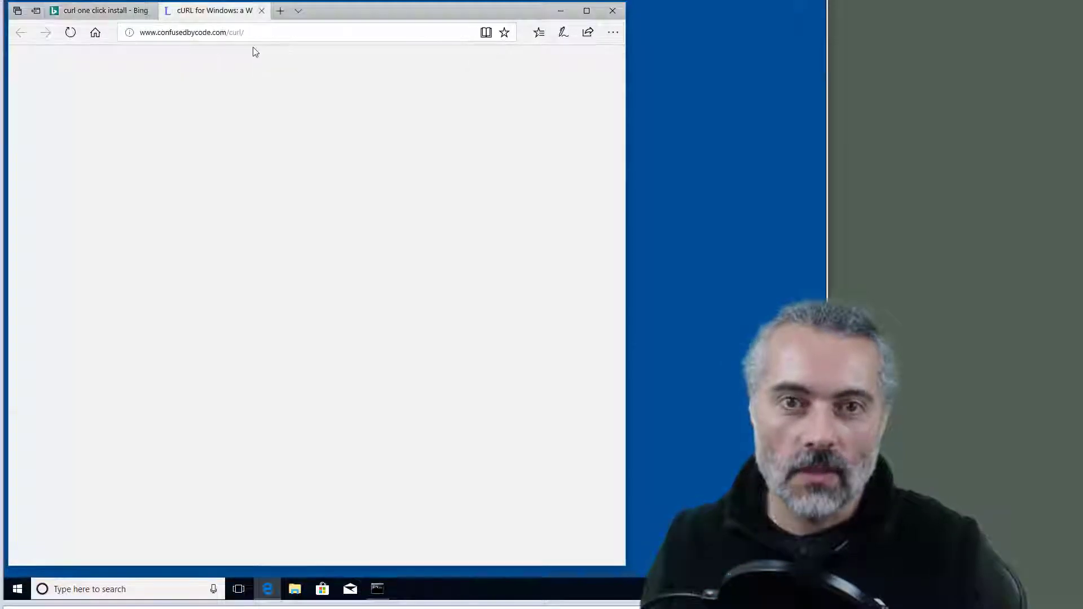
{"action": "scroll", "coordinate": [248, 178], "scroll_direction": "down", "scroll_amount": 1}
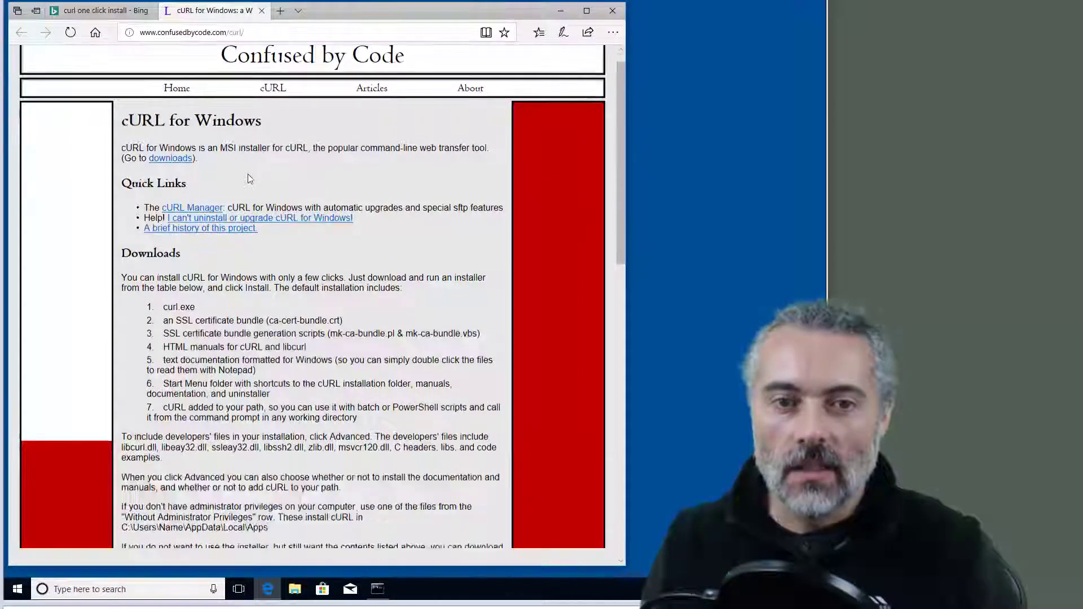
{"action": "scroll", "coordinate": [248, 178], "scroll_direction": "down", "scroll_amount": 6}
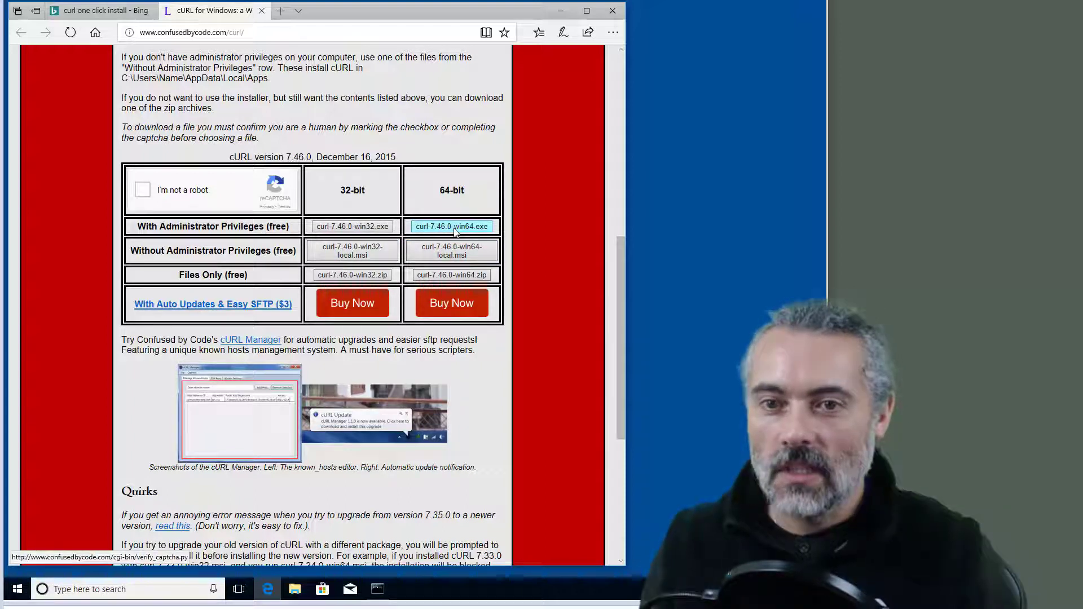
{"action": "left_click", "coordinate": [455, 226]}
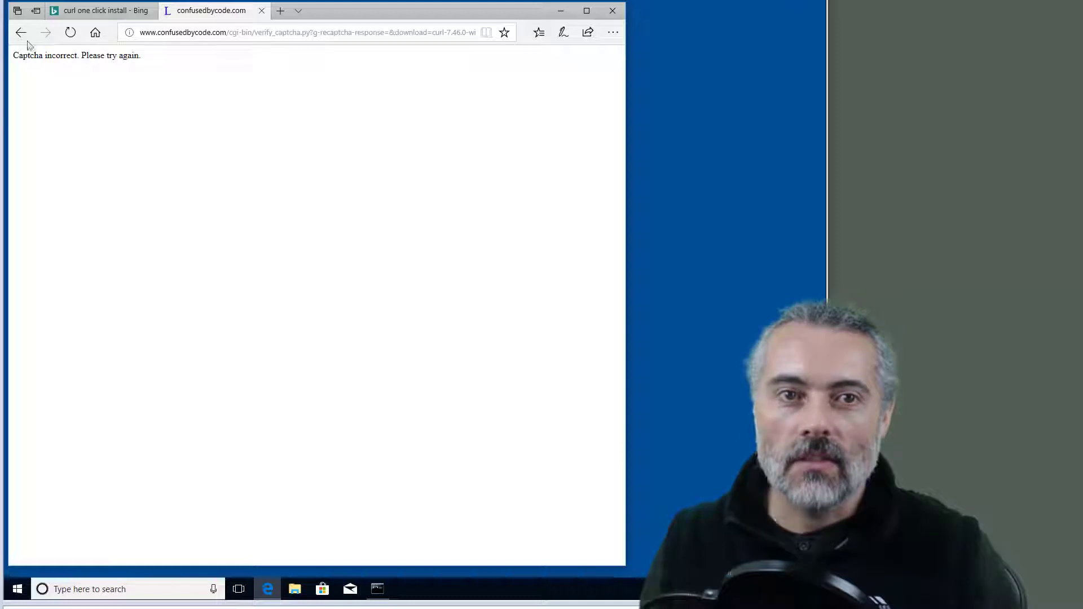
{"action": "left_click", "coordinate": [22, 32]}
{"action": "scroll", "coordinate": [427, 290], "scroll_direction": "down", "scroll_amount": 3}
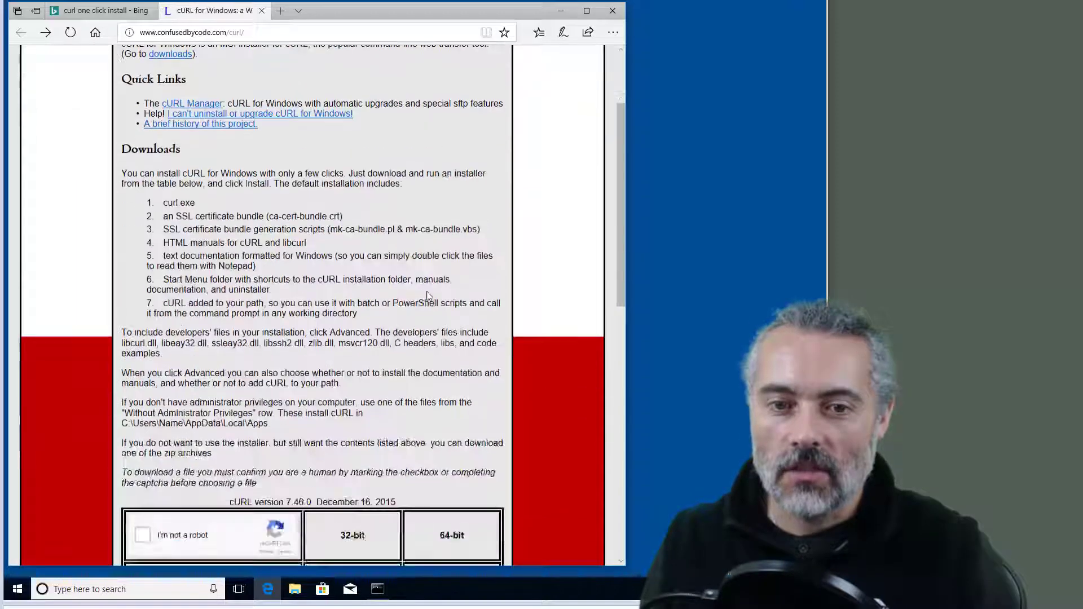
{"action": "scroll", "coordinate": [427, 291], "scroll_direction": "down", "scroll_amount": 4}
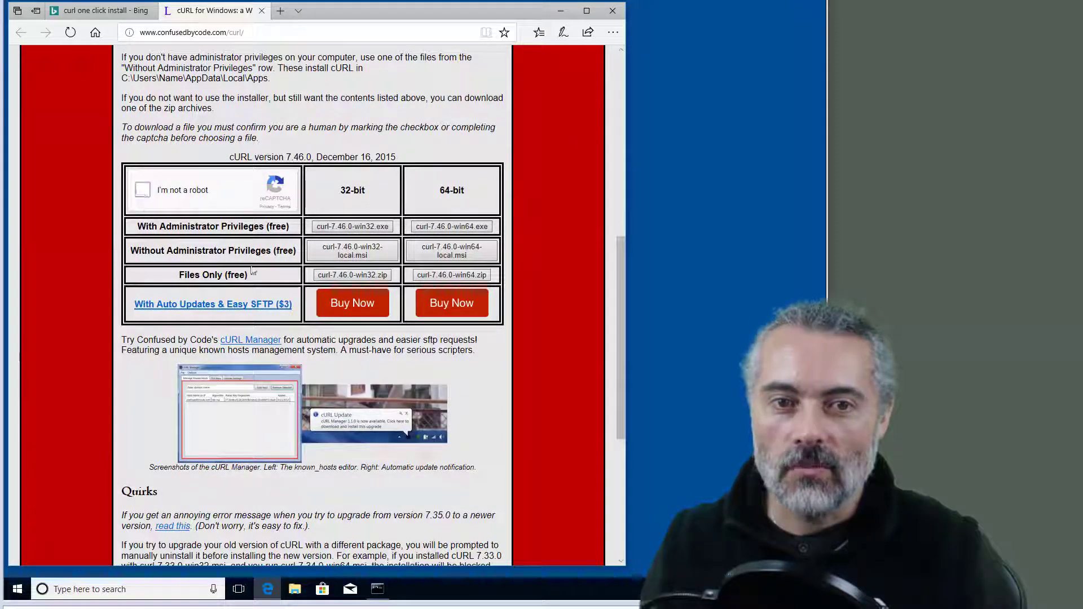
{"action": "left_click", "coordinate": [142, 190]}
{"action": "left_click", "coordinate": [186, 243]}
{"action": "left_click", "coordinate": [350, 362]}
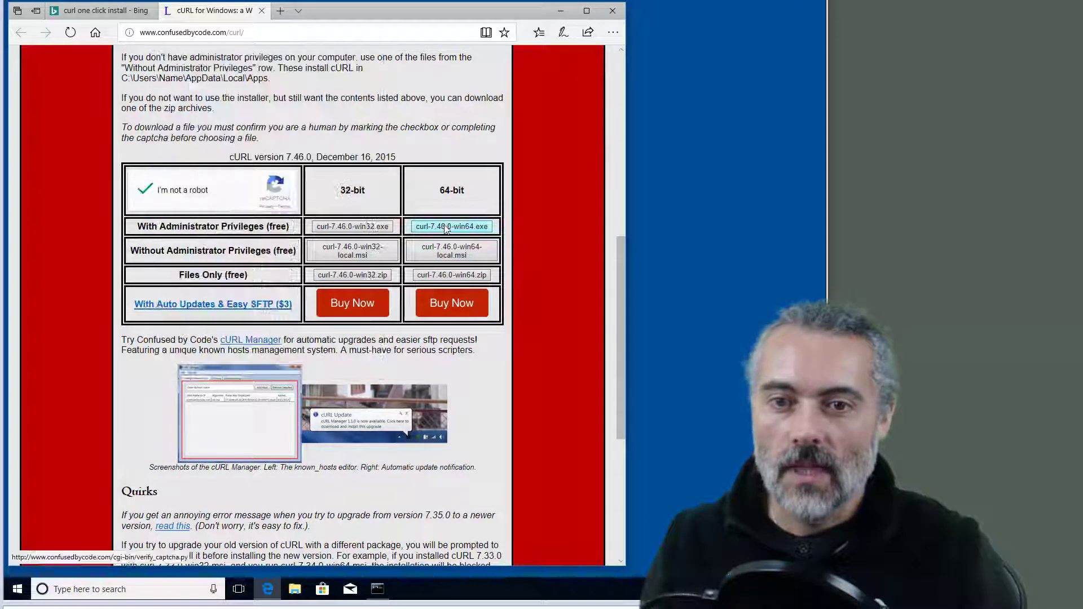
- Download curl-7.46.0-win64.exe, run it, and allow it to make changes
{"action": "left_click", "coordinate": [451, 226]}
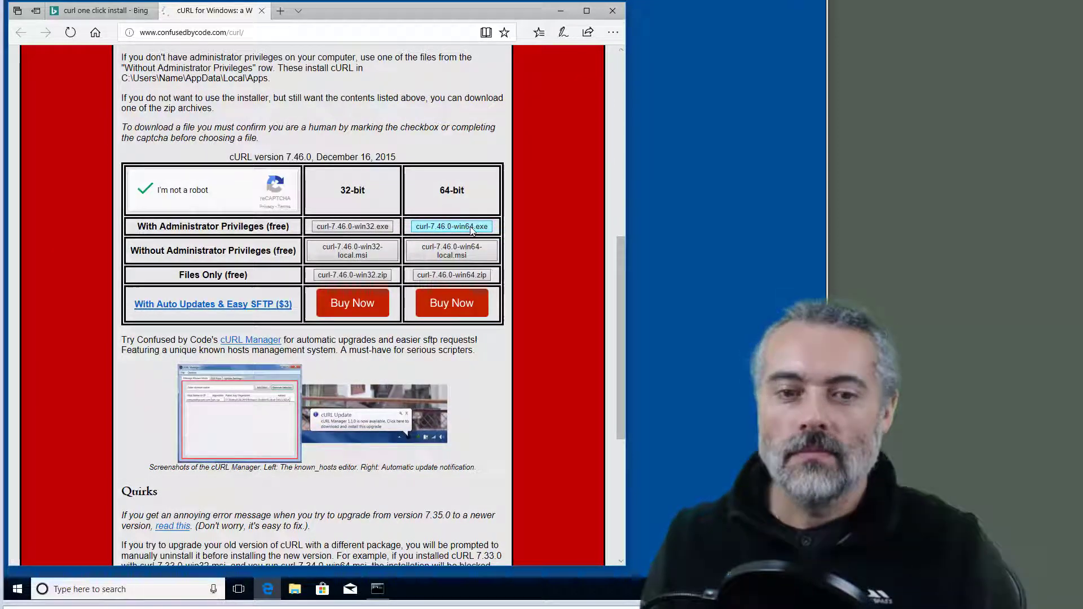
{"action": "left_click", "coordinate": [359, 549]}
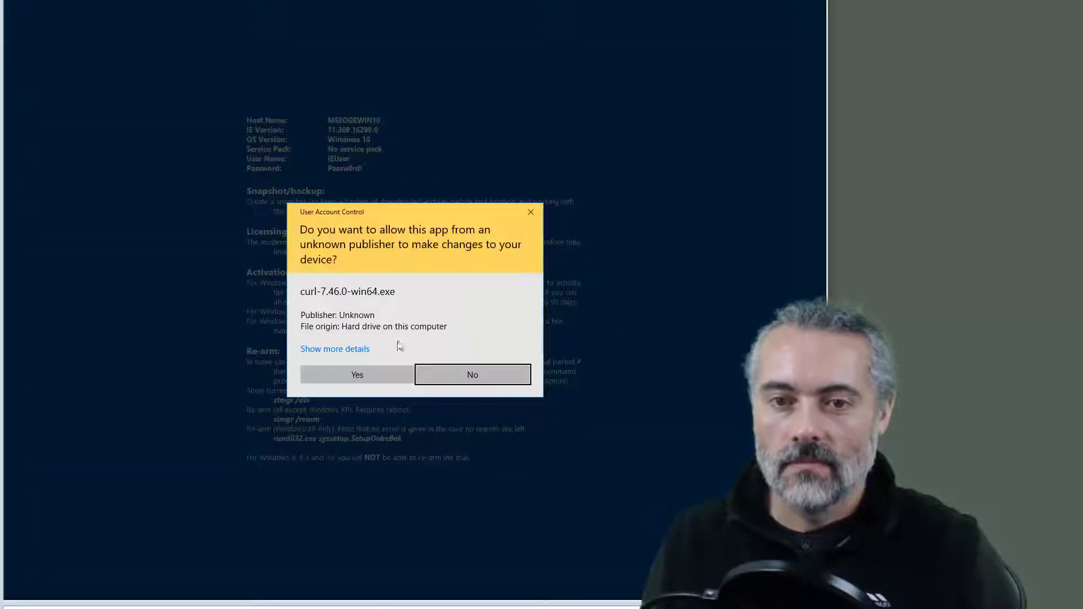
{"action": "left_click", "coordinate": [357, 375]}
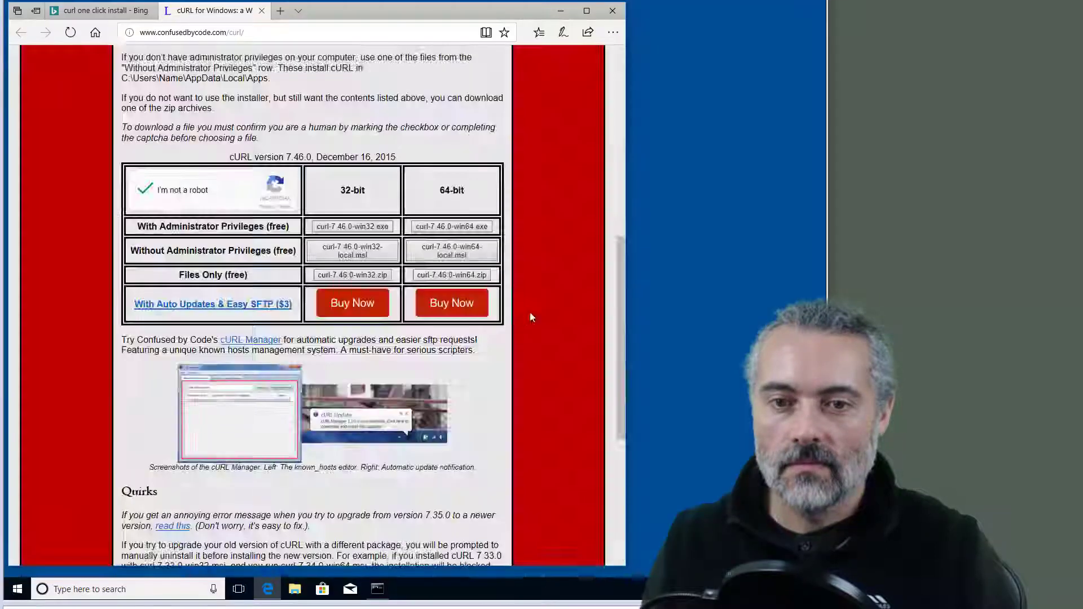
- Bring up the cURL prerequisites notice and move it above the Command Prompt
{"action": "left_click", "coordinate": [389, 588]}
{"action": "left_click", "coordinate": [404, 586]}
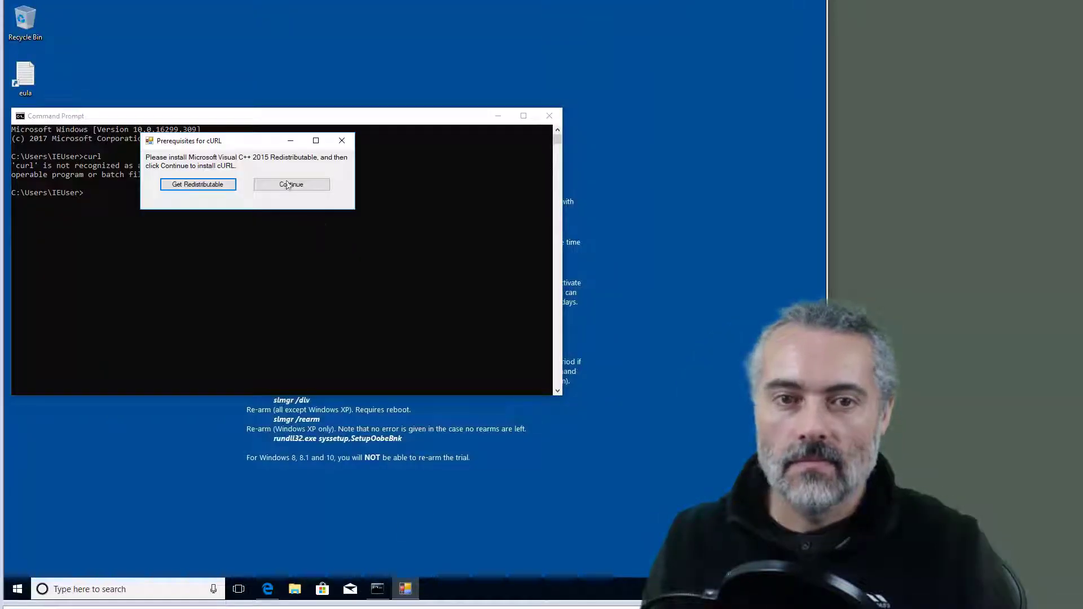
{"action": "left_click_drag", "start_coordinate": [228, 142], "coordinate": [219, 40]}
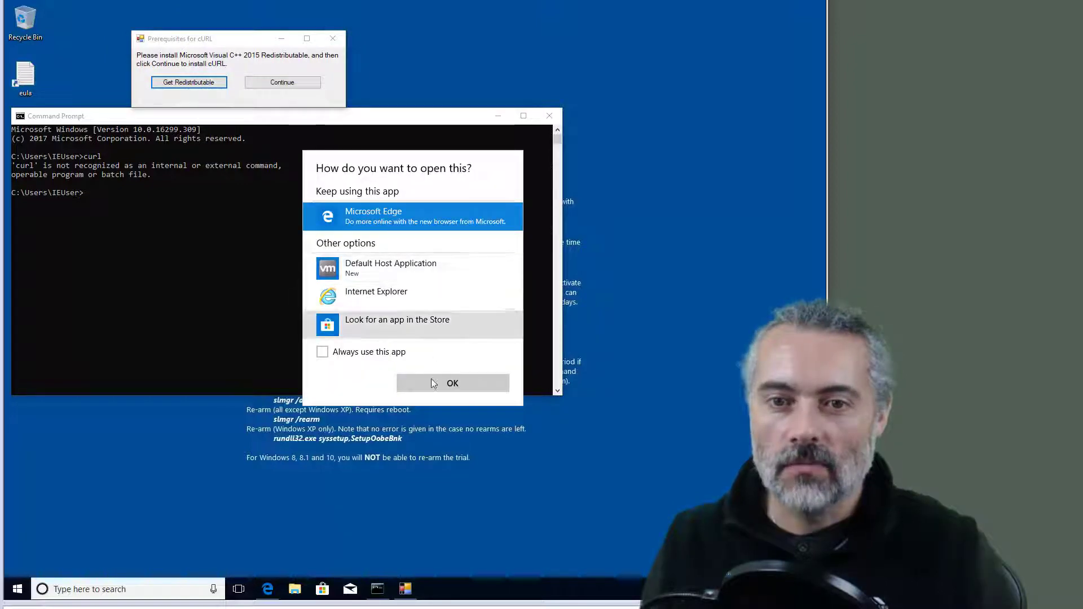
- Open Microsoft's redistributable page in Edge and download vc_redist.x64.exe
{"action": "left_click", "coordinate": [452, 383]}
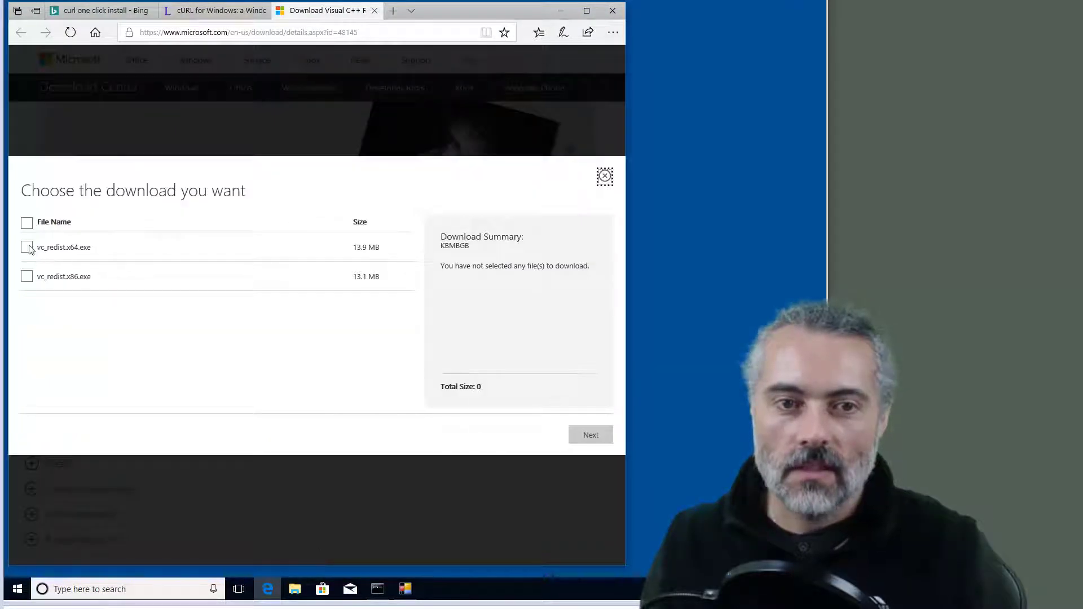
{"action": "left_click", "coordinate": [27, 247]}
{"action": "key", "text": "Return"}
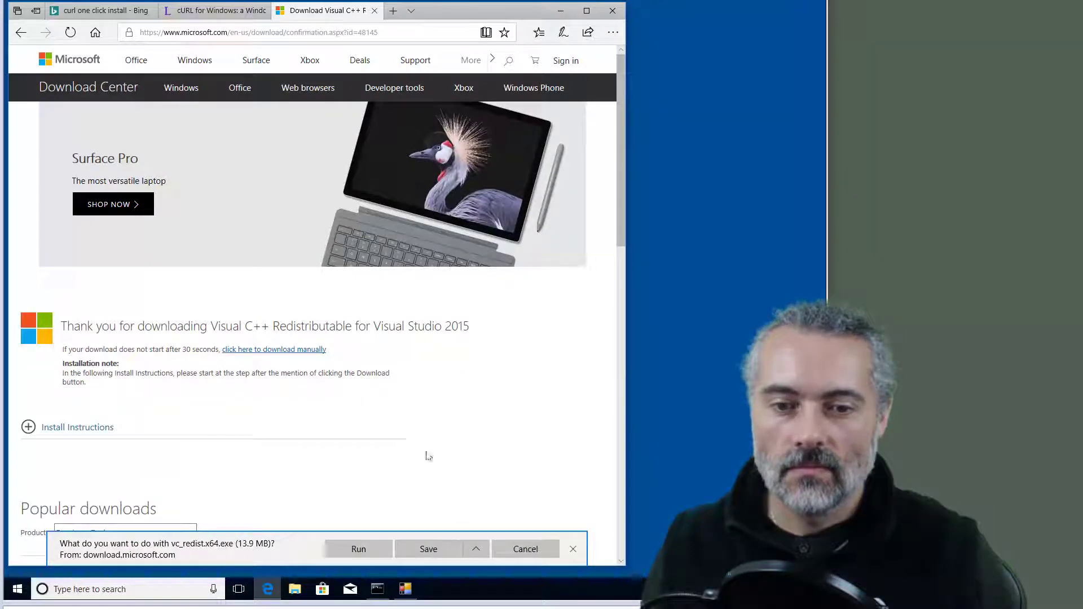
- Run vc_redist.x64.exe, accept its license, install it, and close the finished setup
{"action": "left_click", "coordinate": [355, 549]}
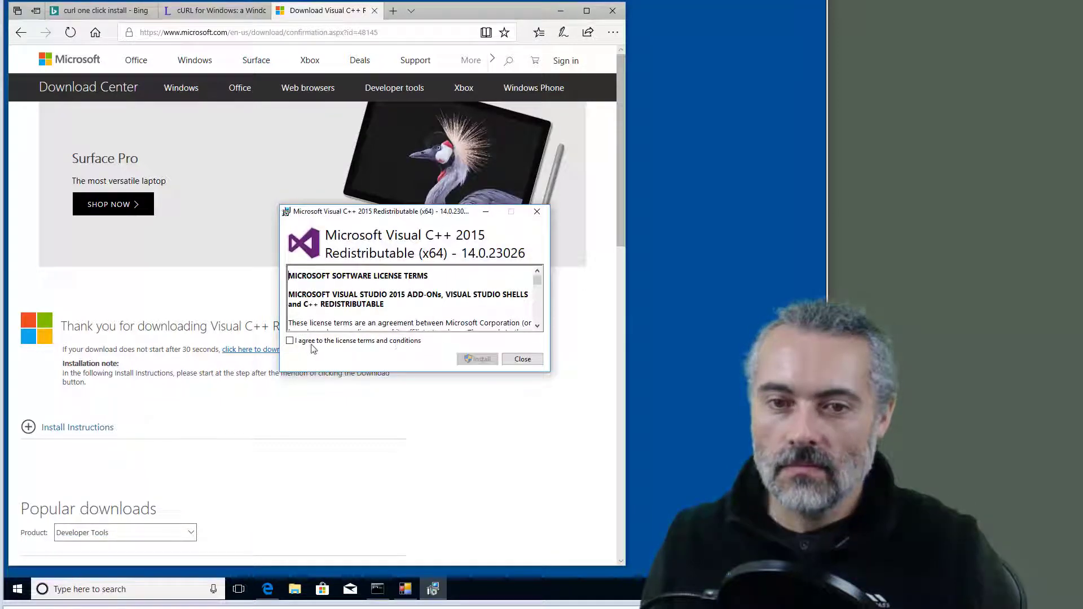
{"action": "left_click", "coordinate": [487, 354]}
{"action": "left_click", "coordinate": [330, 367]}
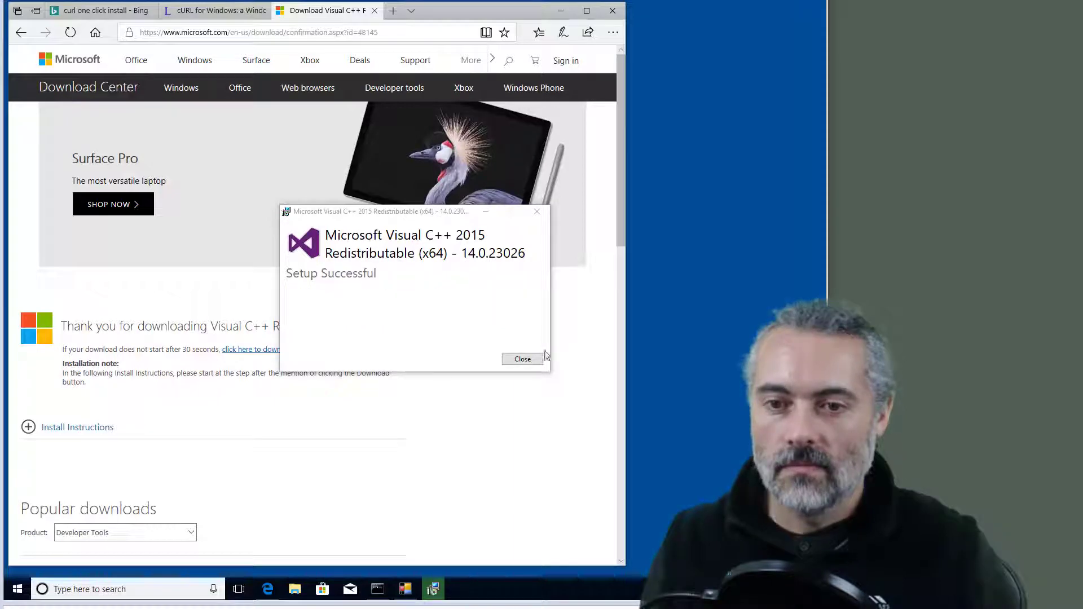
{"action": "left_click", "coordinate": [521, 359]}
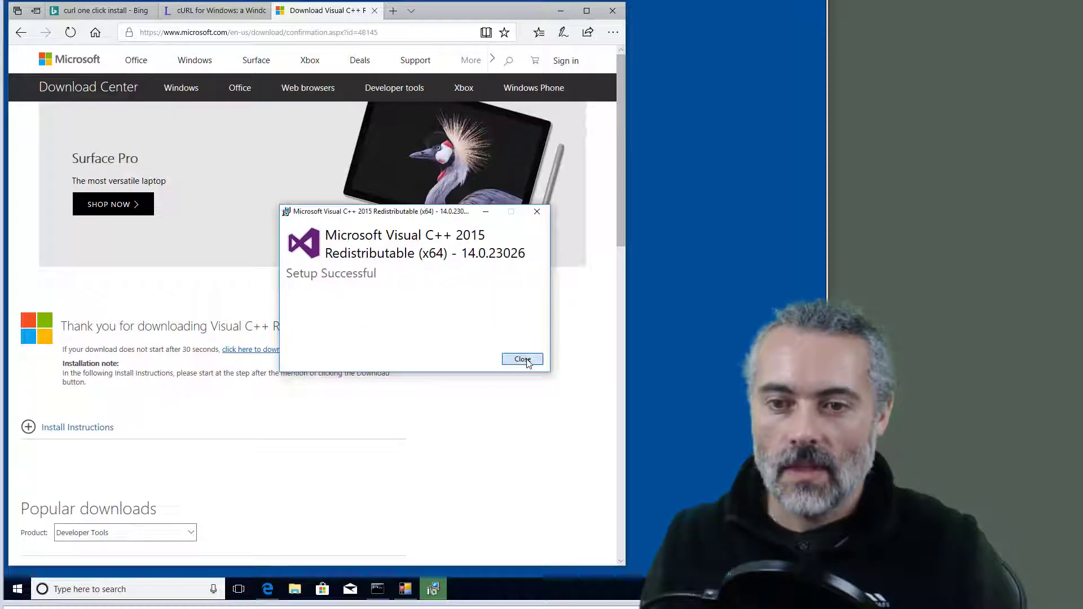
- Install cURL after accepting its license, and finish the setup
{"action": "left_click", "coordinate": [561, 10]}
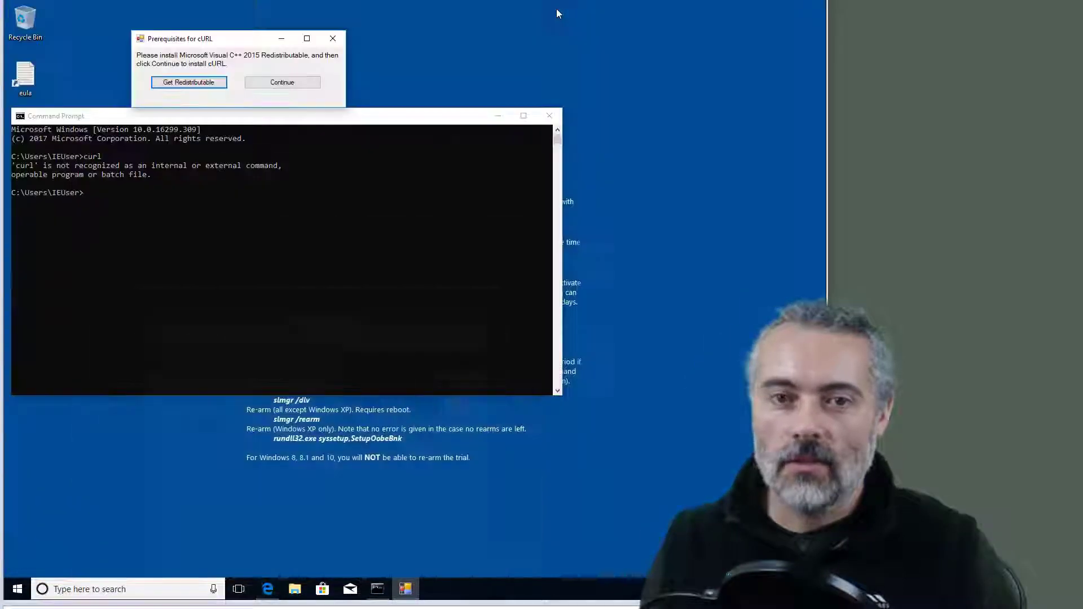
{"action": "left_click", "coordinate": [280, 83]}
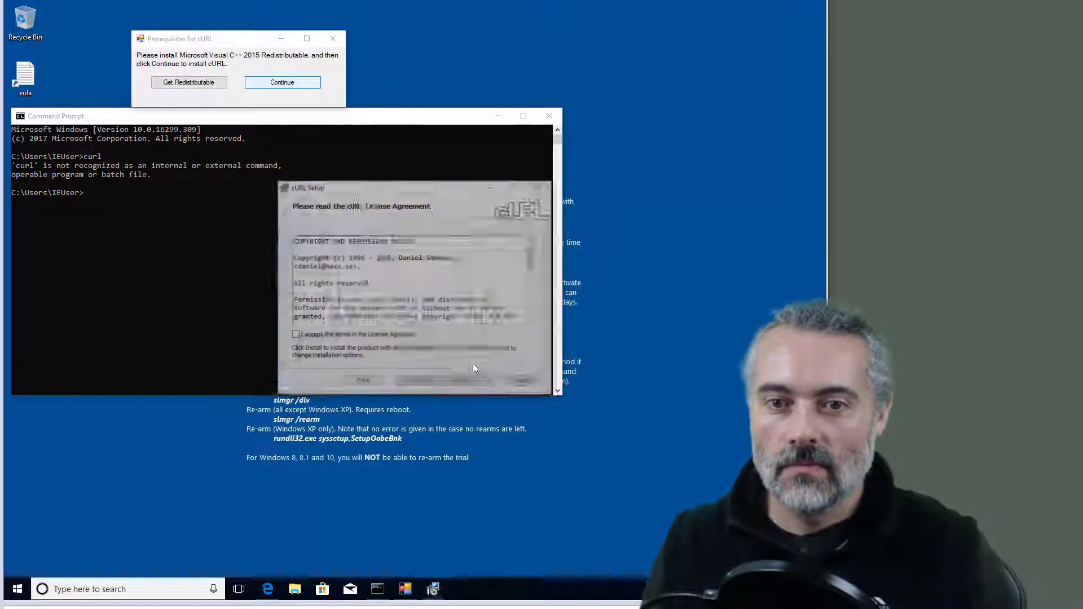
{"action": "left_click", "coordinate": [294, 336]}
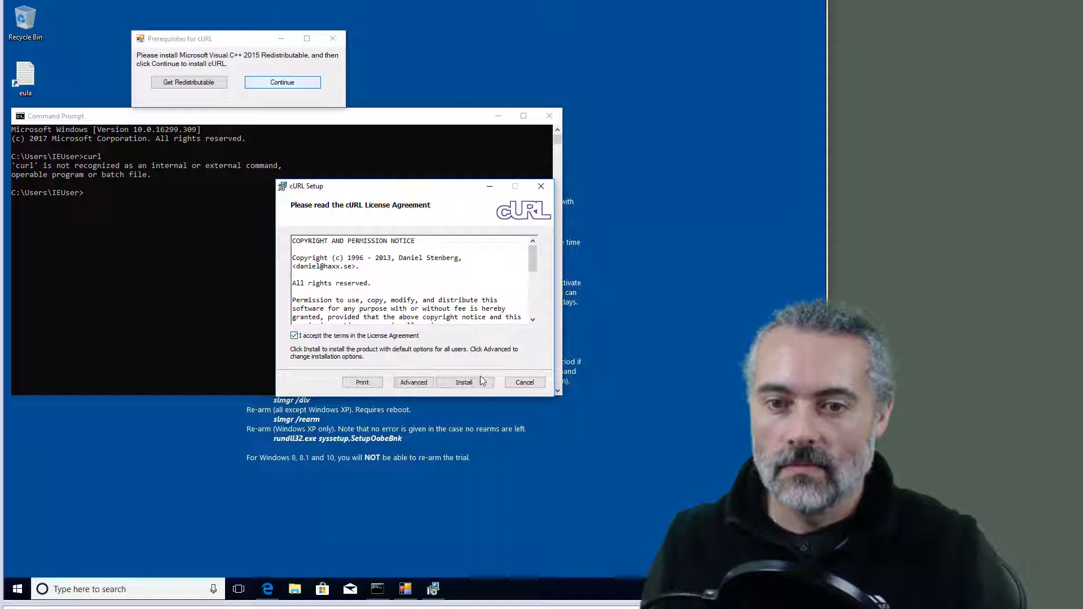
{"action": "left_click", "coordinate": [463, 383]}
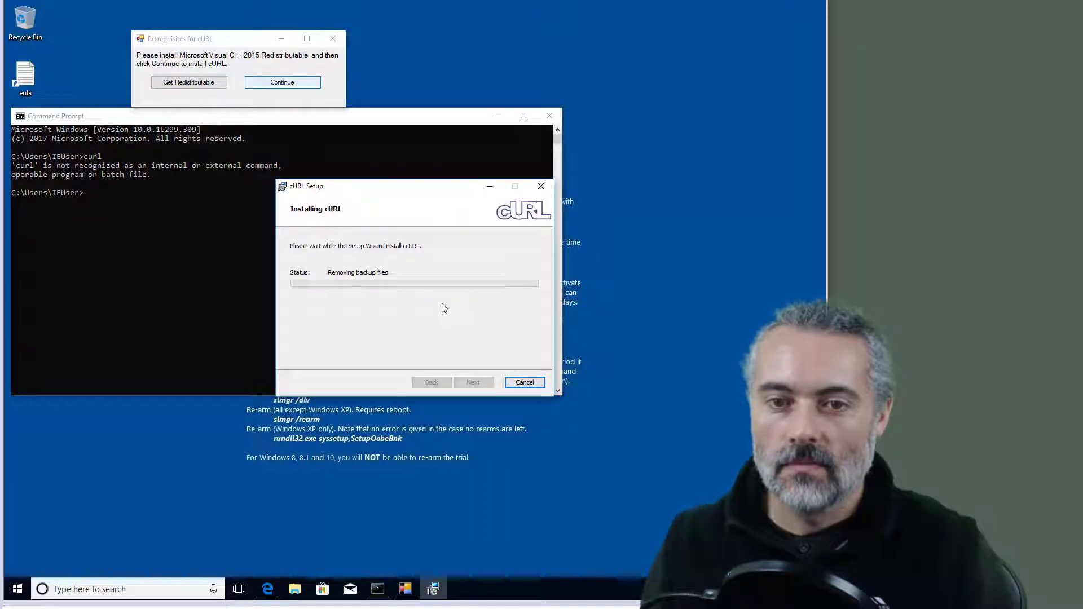
{"action": "left_click", "coordinate": [467, 384]}
- Retest curl in the old command window, close it, and open a new Command Prompt
{"action": "left_click", "coordinate": [240, 280]}
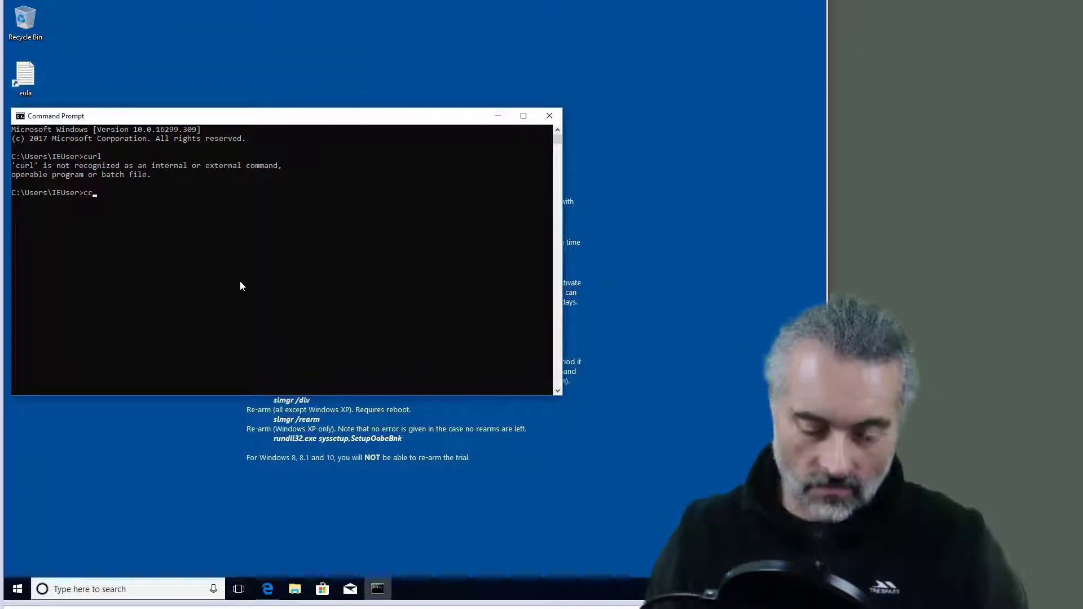
{"action": "type", "text": "curl"}
{"action": "key", "text": "Return"}
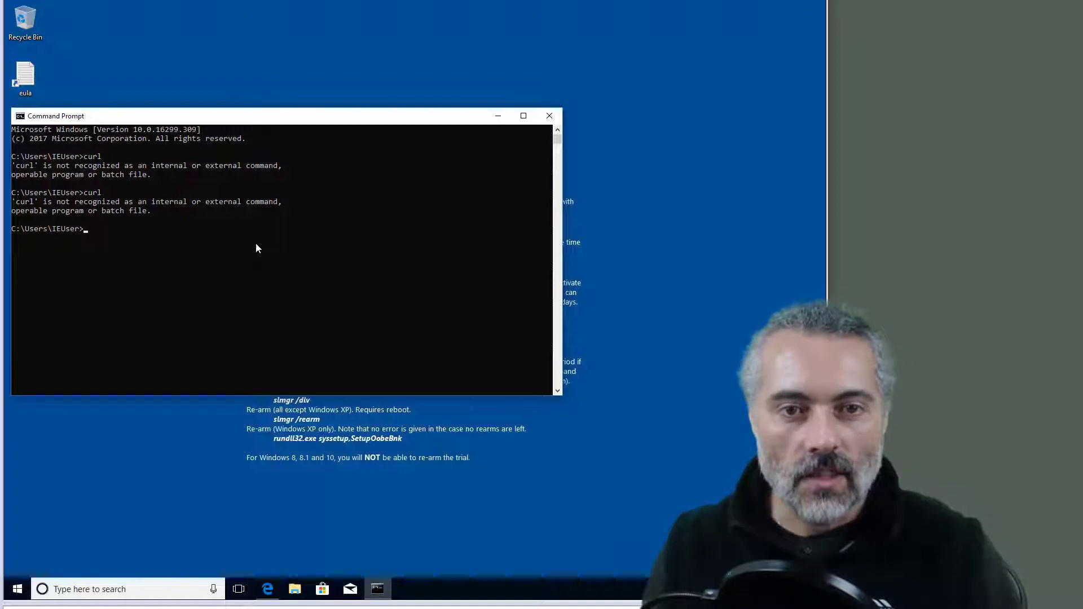
{"action": "left_click", "coordinate": [550, 116]}
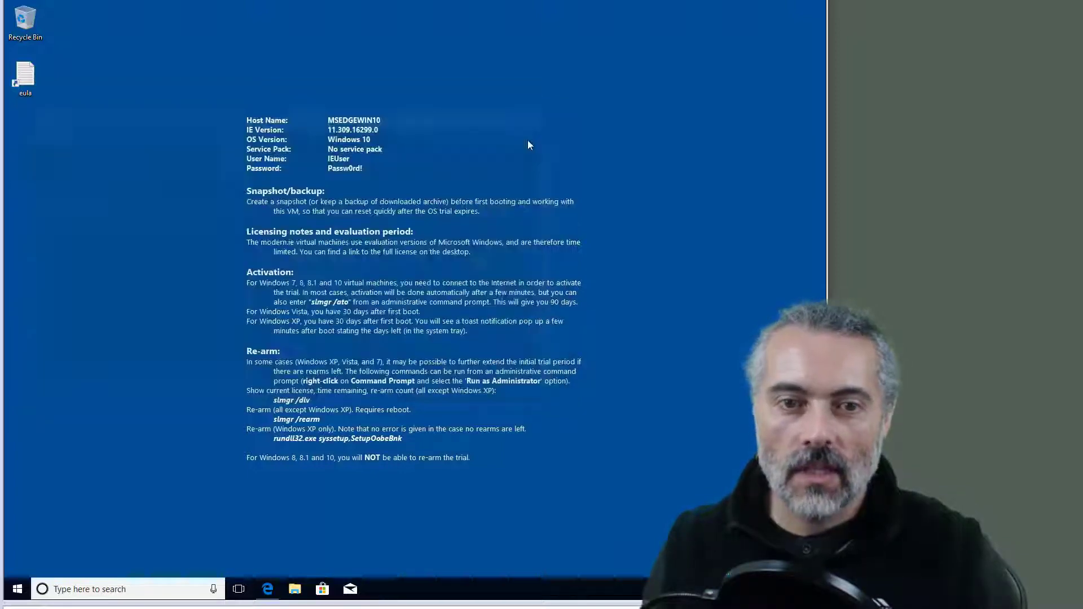
{"action": "left_click", "coordinate": [110, 589]}
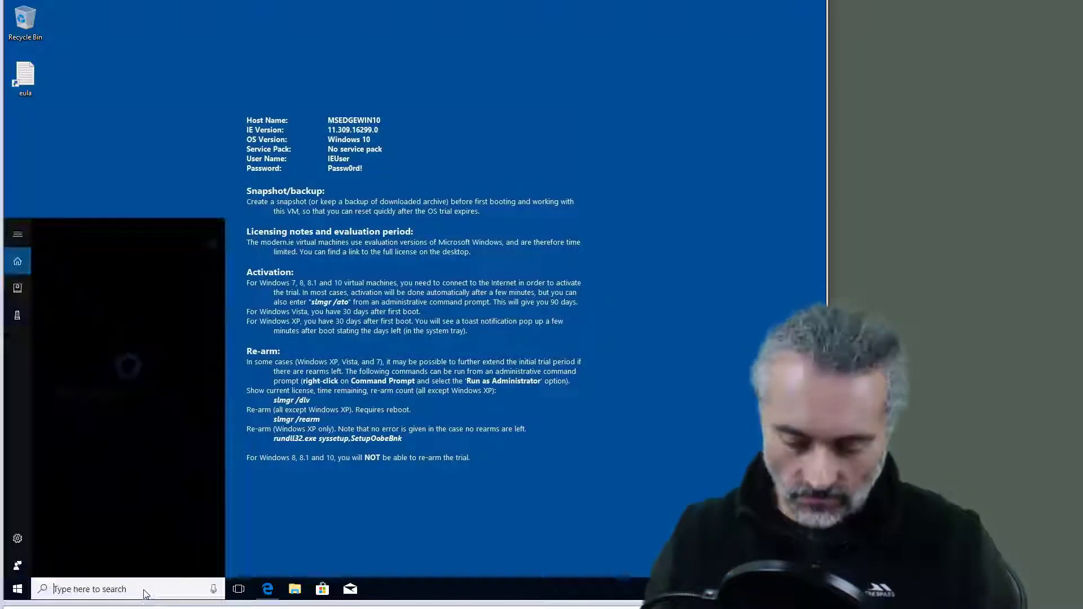
{"action": "type", "text": "cmd"}
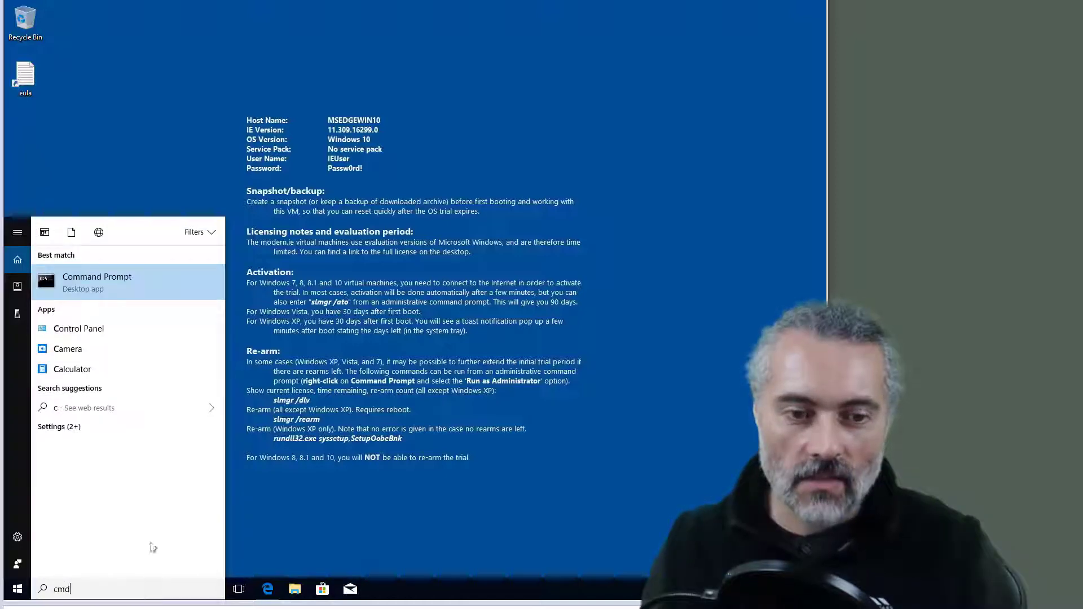
{"action": "key", "text": "Return"}
{"action": "left_click", "coordinate": [250, 213]}
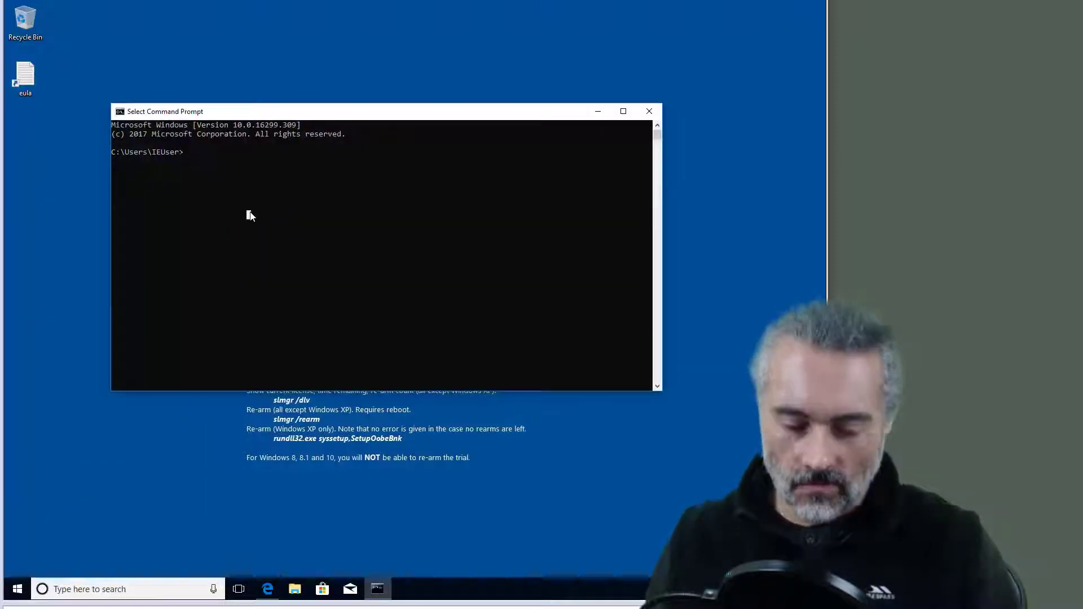
{"action": "type", "text": "curl"}
{"action": "key", "text": "Return"}
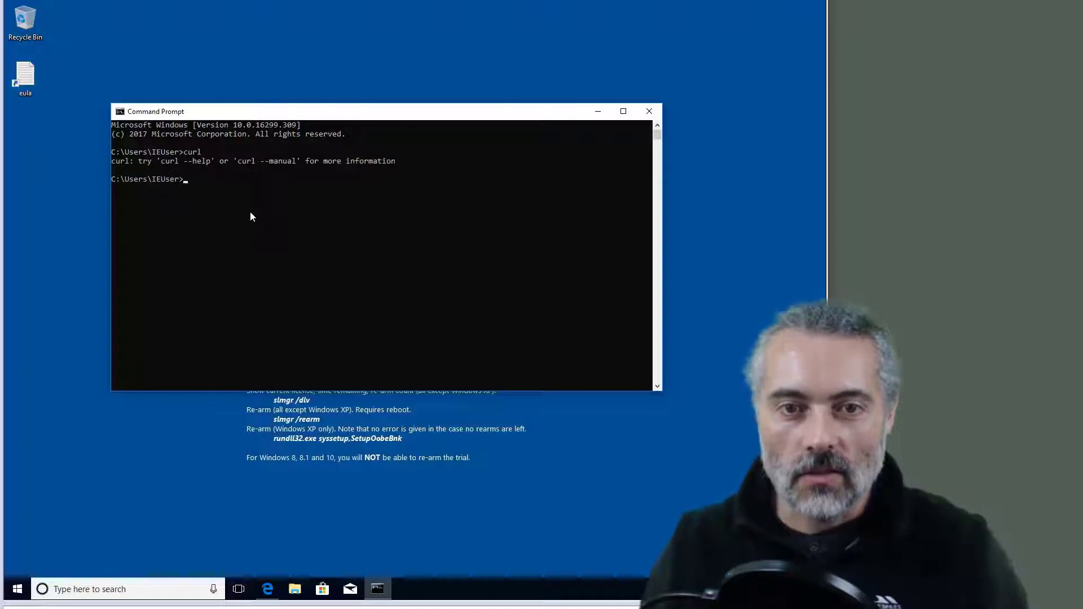
{"action": "type", "text": "curl "}
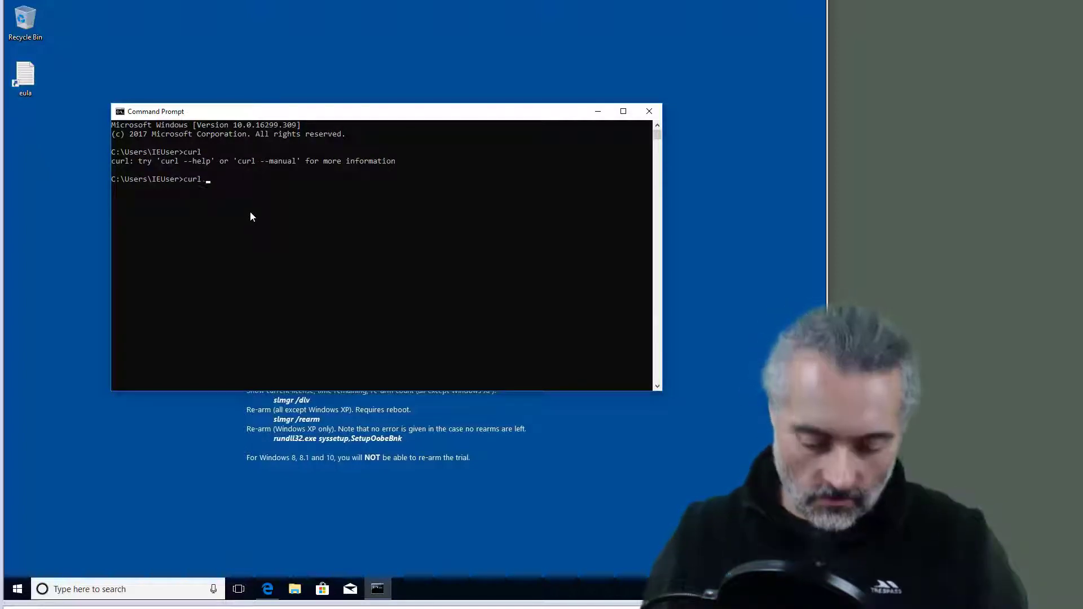
{"action": "type", "text": "https://compendiu"}
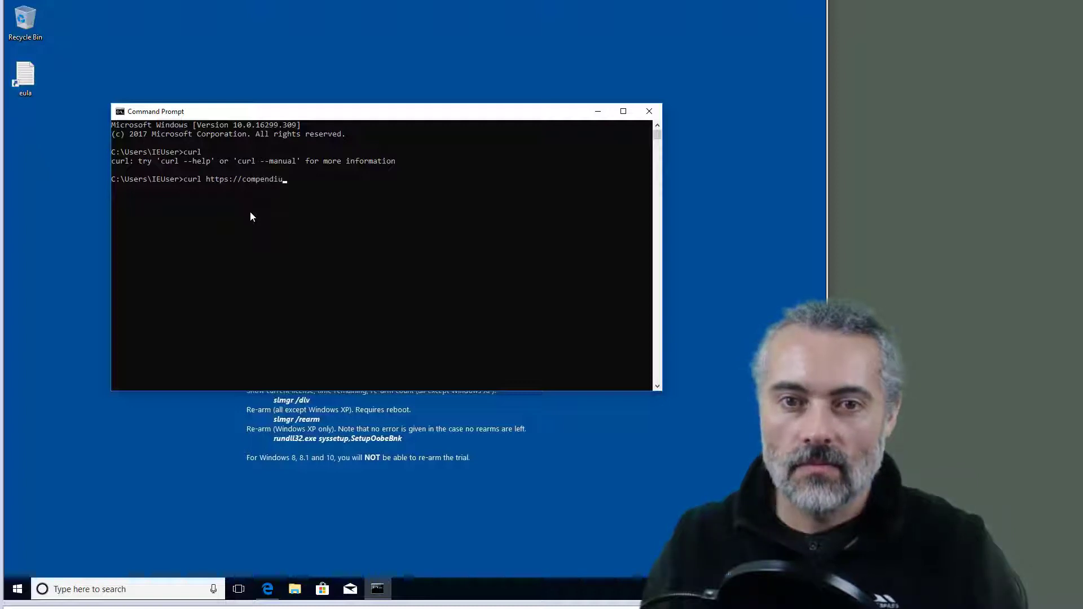
{"action": "type", "text": "mdev.co.uk"}
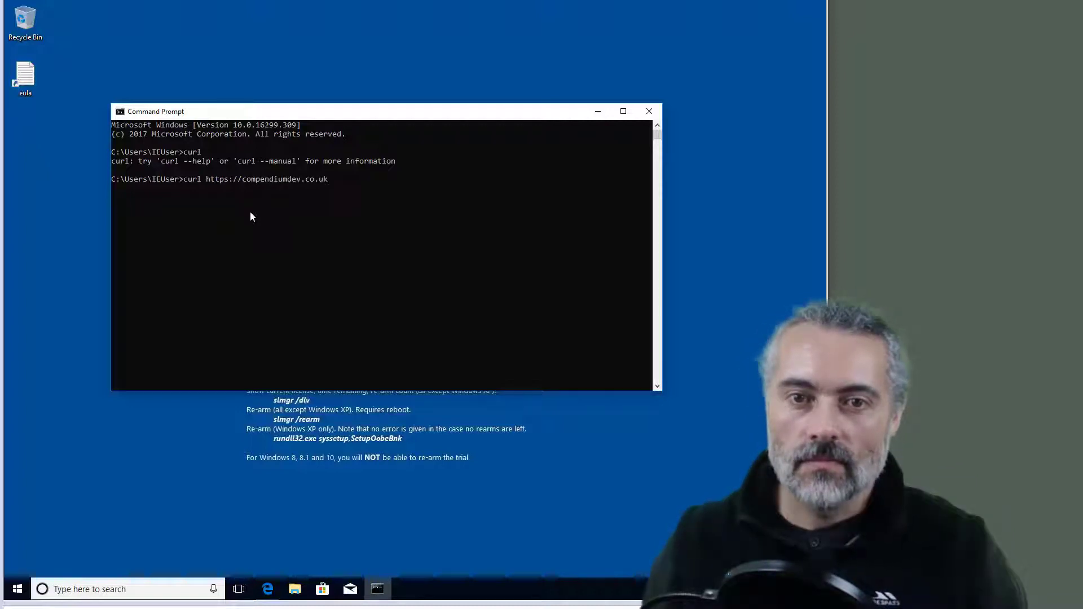
{"action": "key", "text": "Return"}
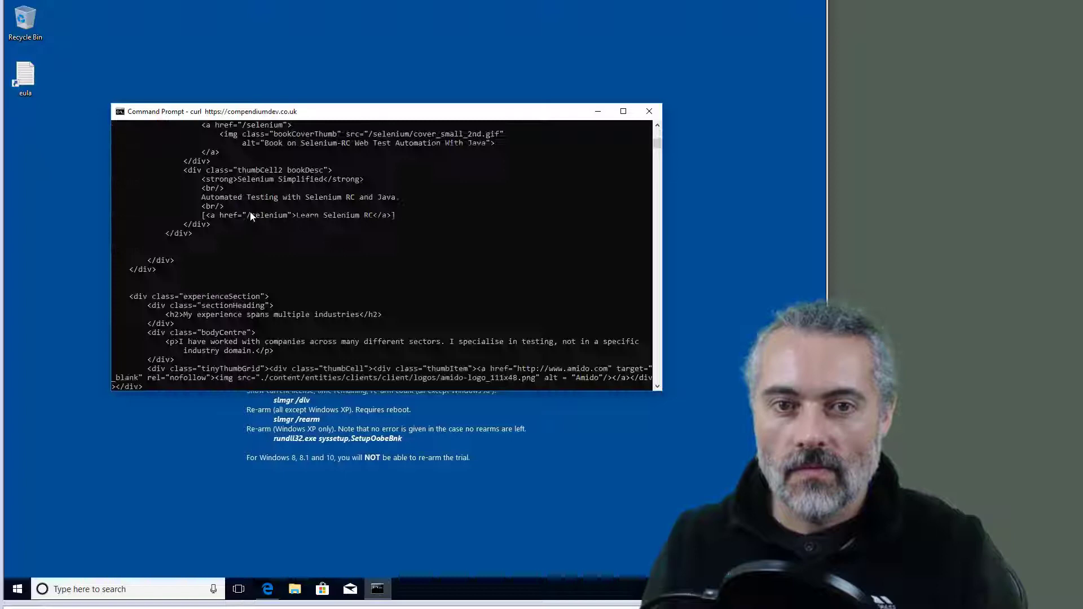